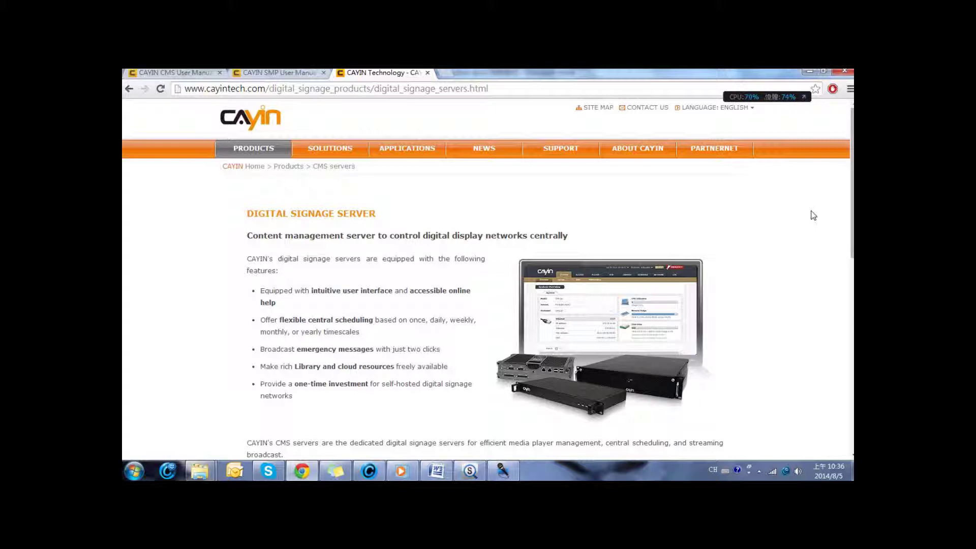
Scroll the discovered devices and select the CMS-20 server at 172.16.10.49.
scroll(813, 216, "down", 5)
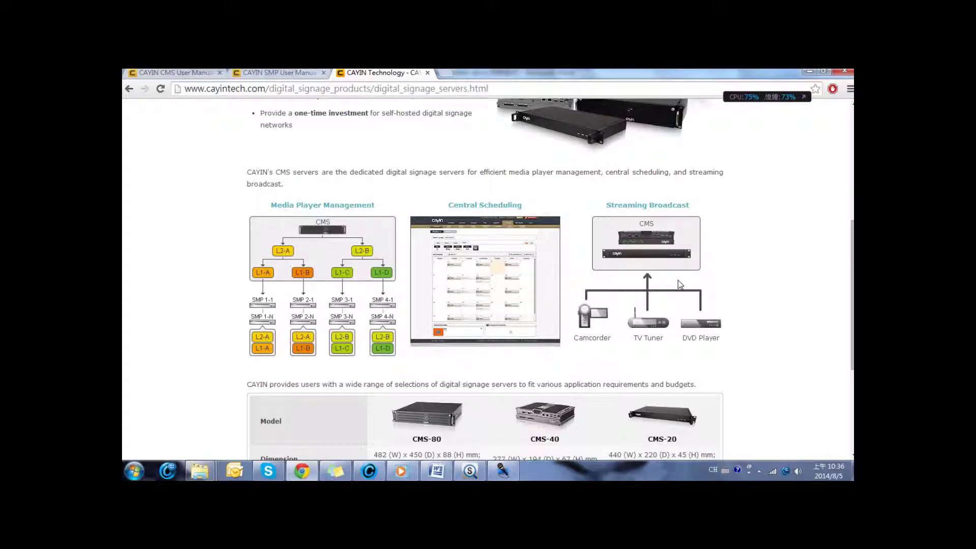
scroll(679, 283, "down", 2)
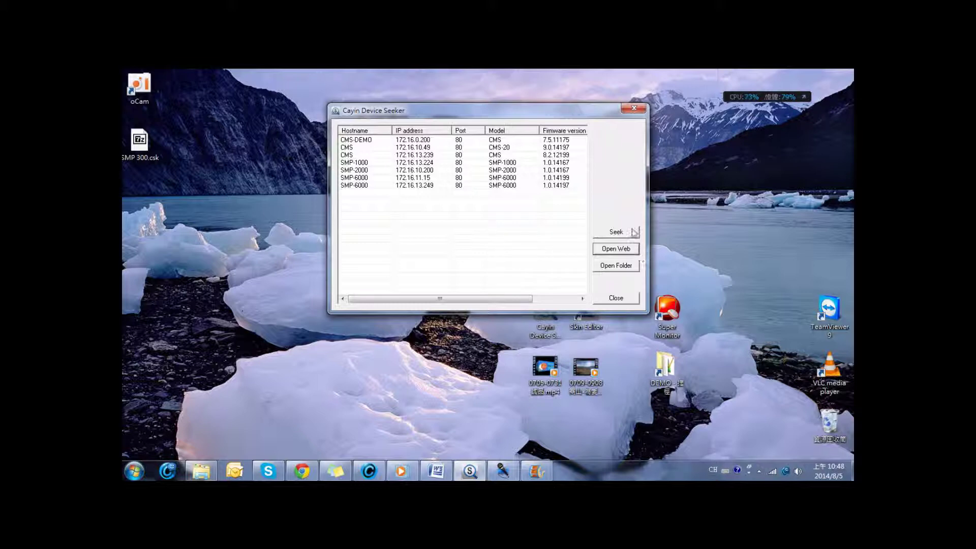
left_click(353, 147)
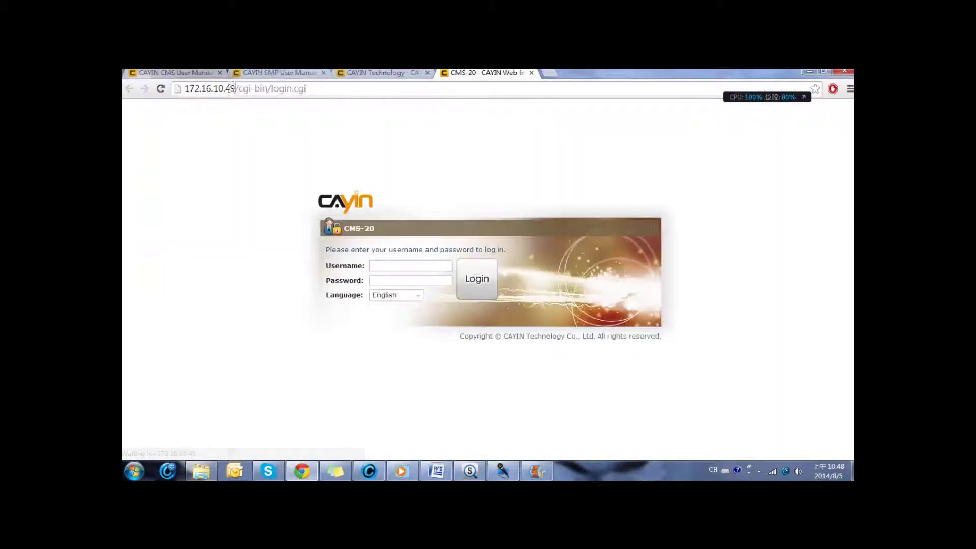
Log in to the CMS-20 web manager as administrator with the account password.
left_click_drag(235, 89, 186, 88)
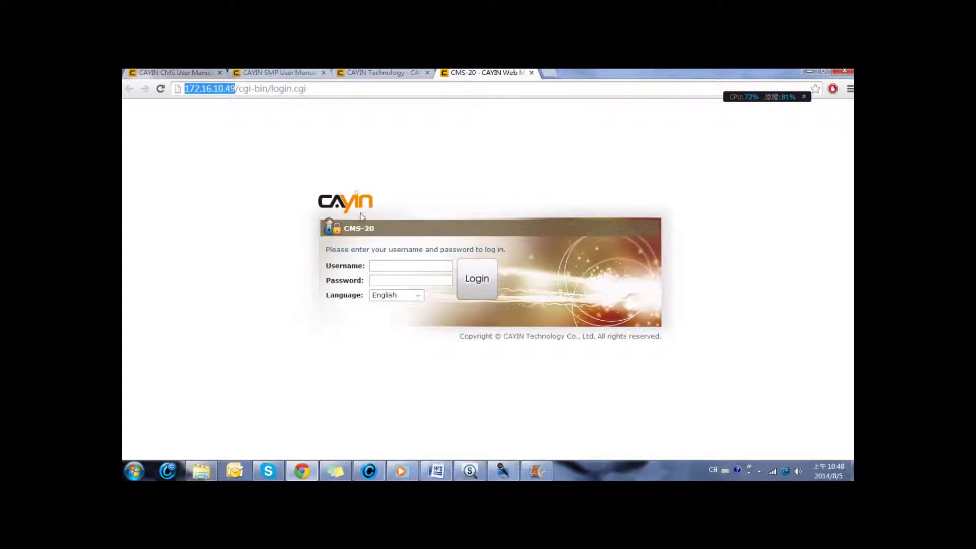
left_click(384, 265)
type("a")
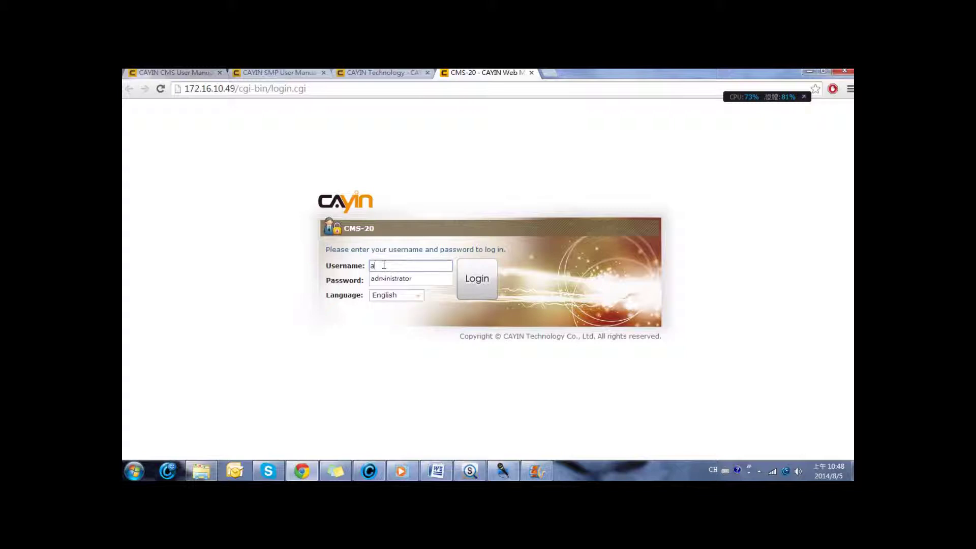
type("dministrator")
key("Tab")
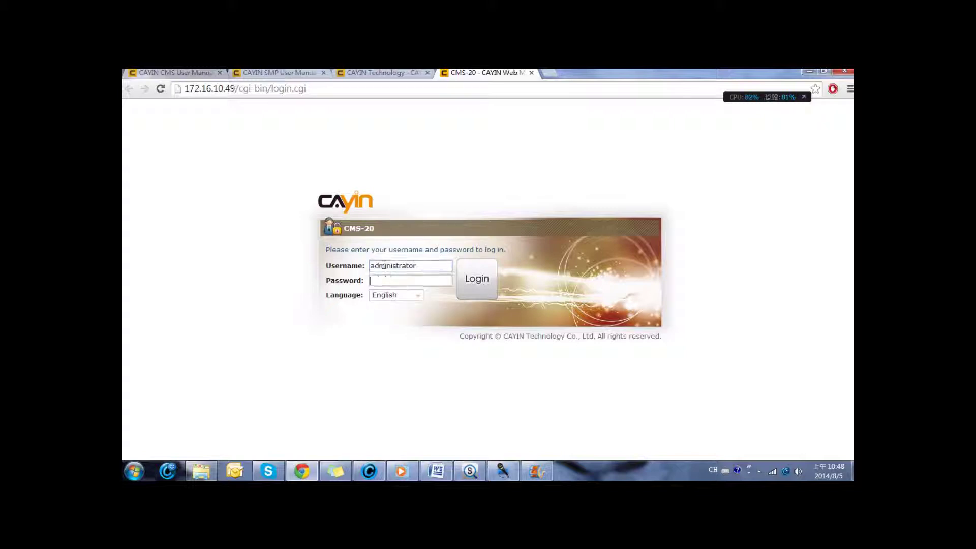
type("admin")
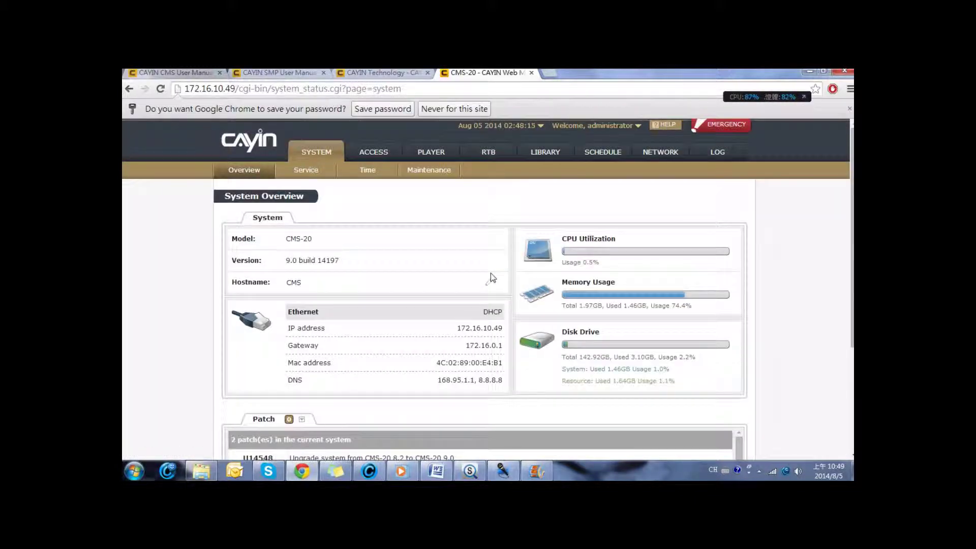
left_click(542, 127)
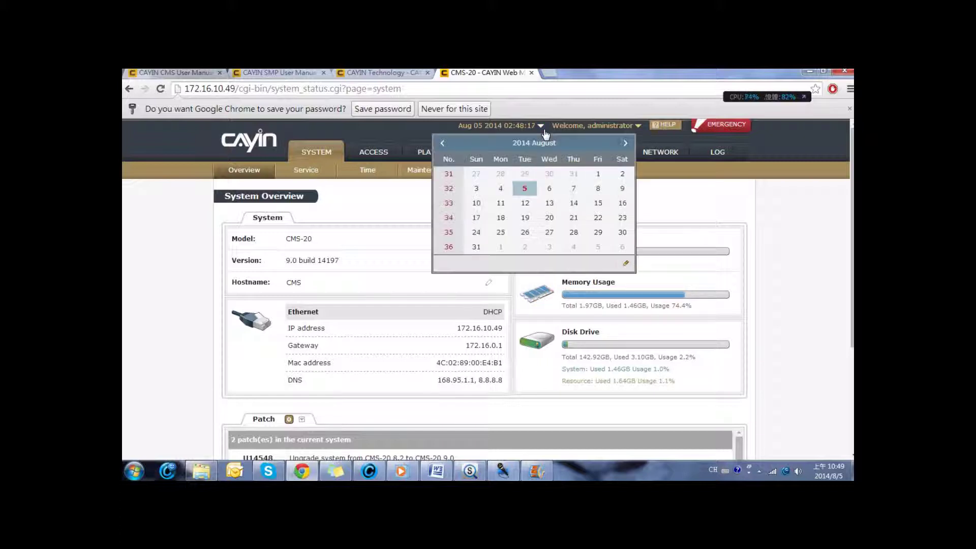
left_click(612, 128)
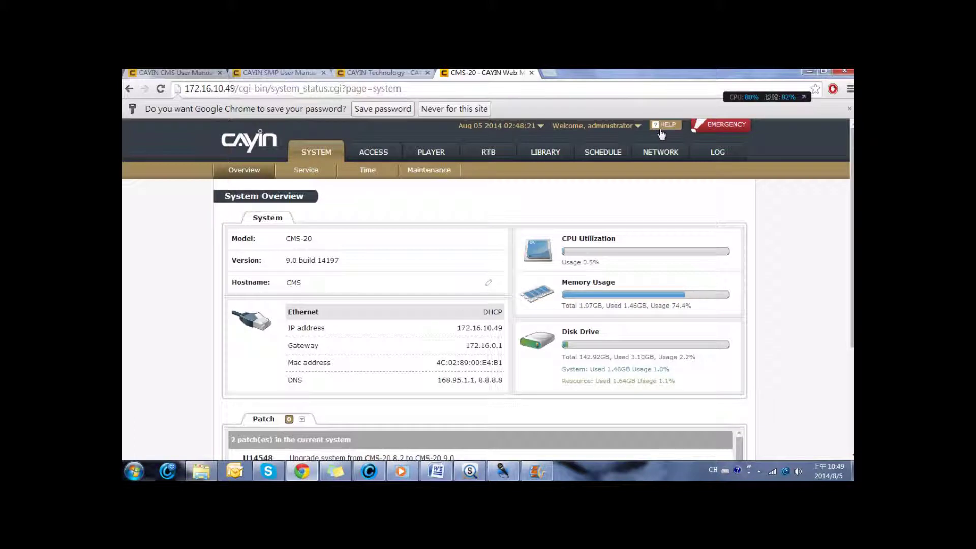
scroll(608, 192, "down", 3)
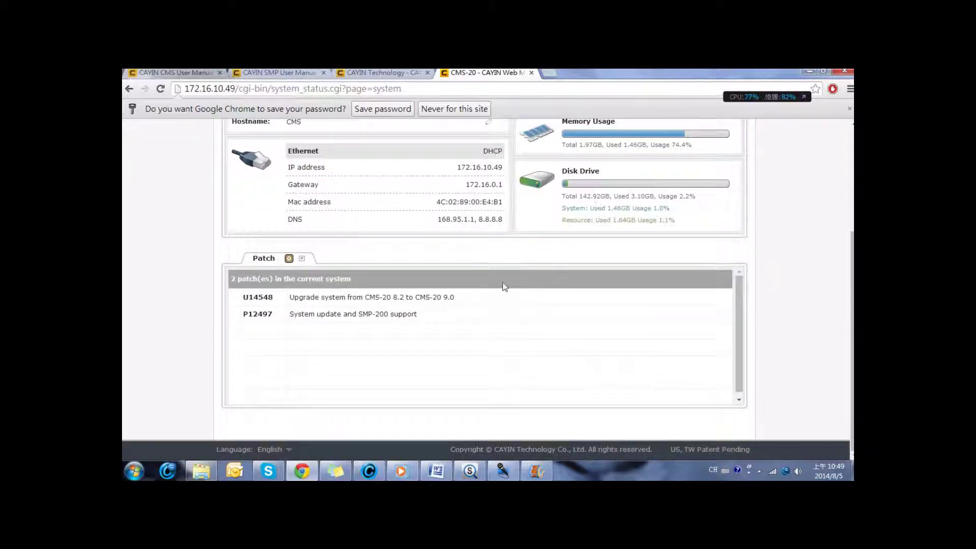
left_click(283, 448)
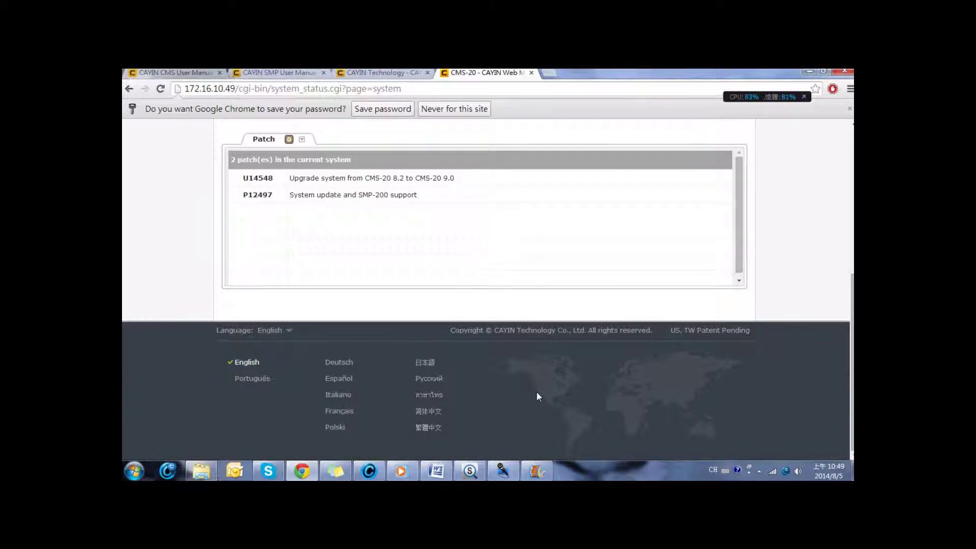
scroll(537, 393, "up", 3)
scroll(539, 397, "up", 2)
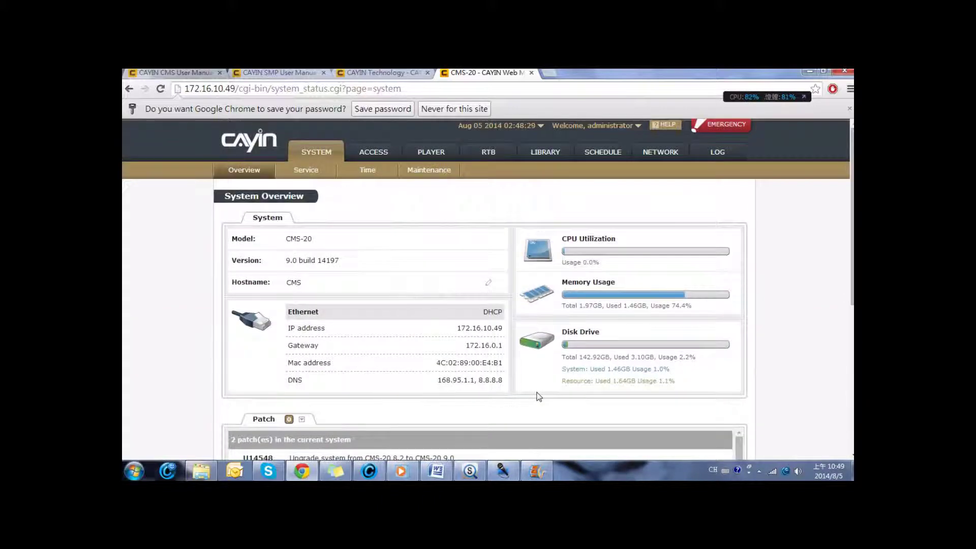
left_click(730, 130)
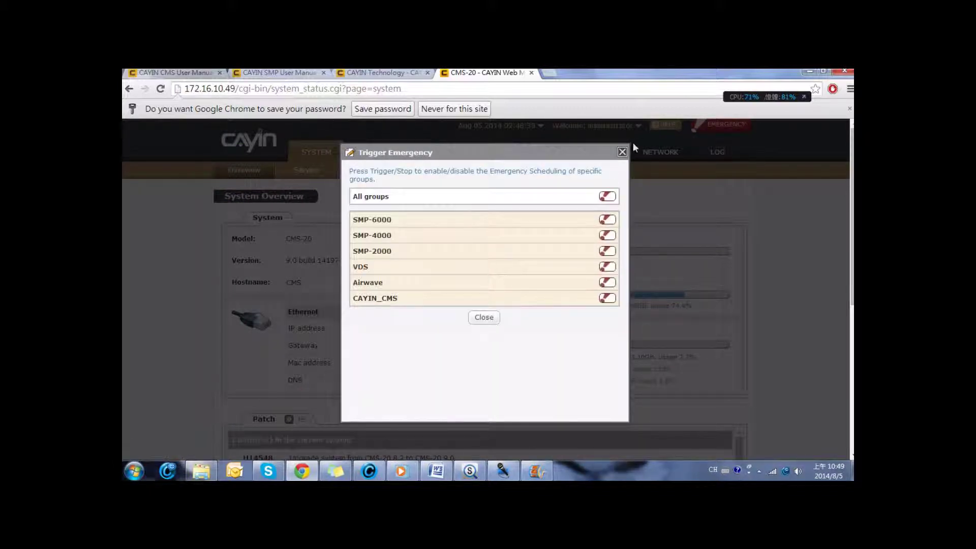
left_click(622, 152)
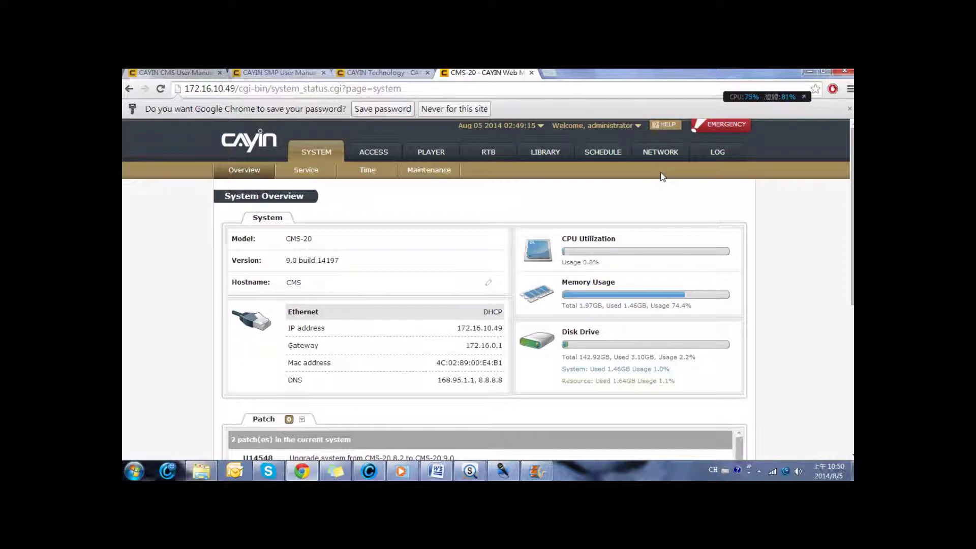
Check the server's Ethernet settings, then show the Access Group list of six groups.
left_click(661, 159)
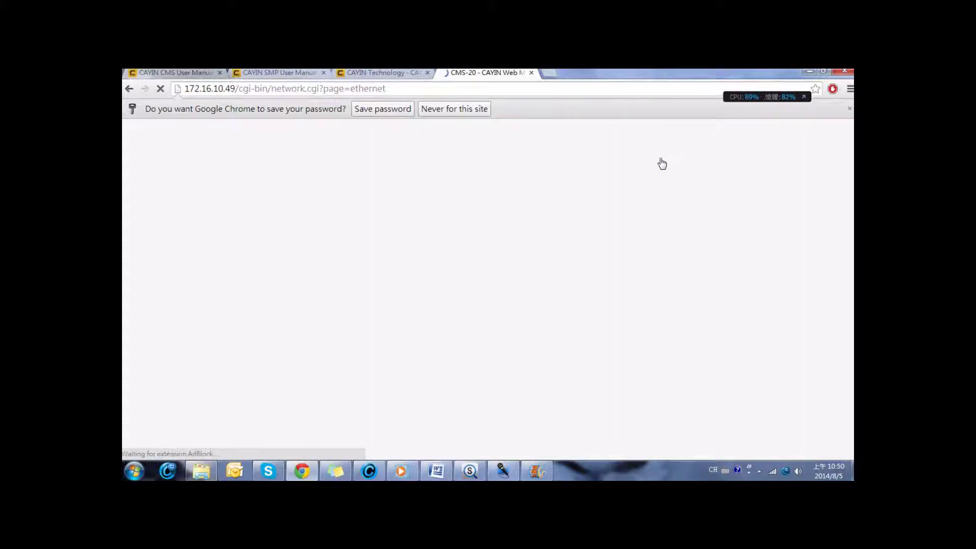
scroll(661, 163, "down", 2)
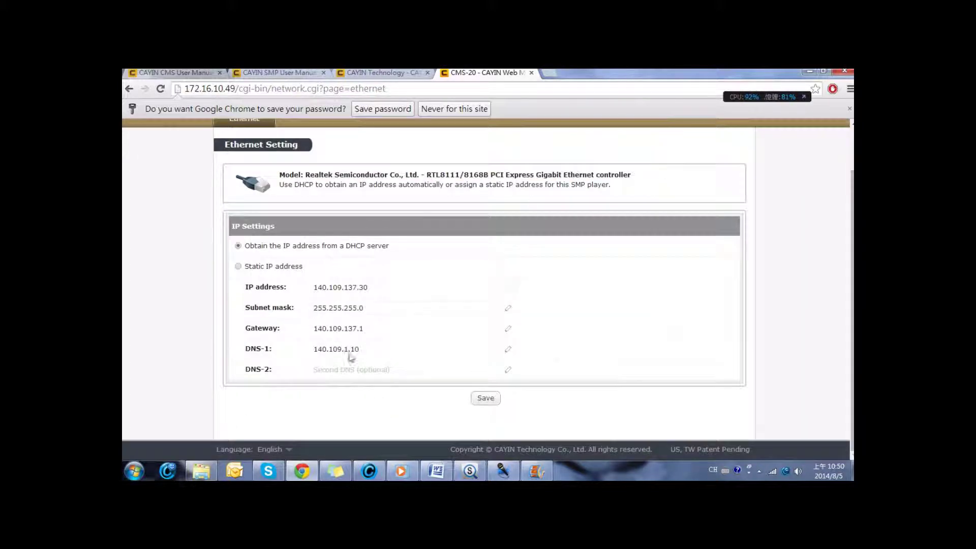
scroll(478, 342, "up", 2)
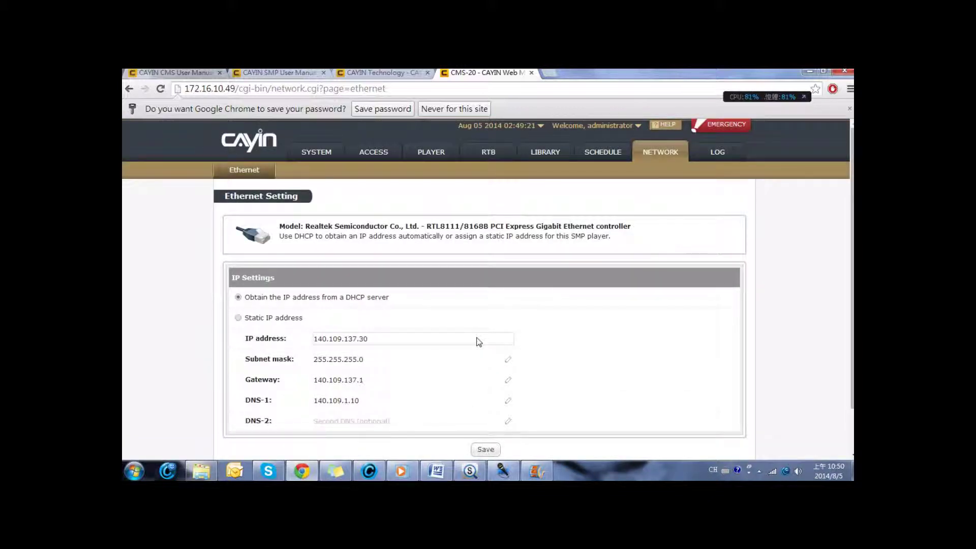
left_click(372, 155)
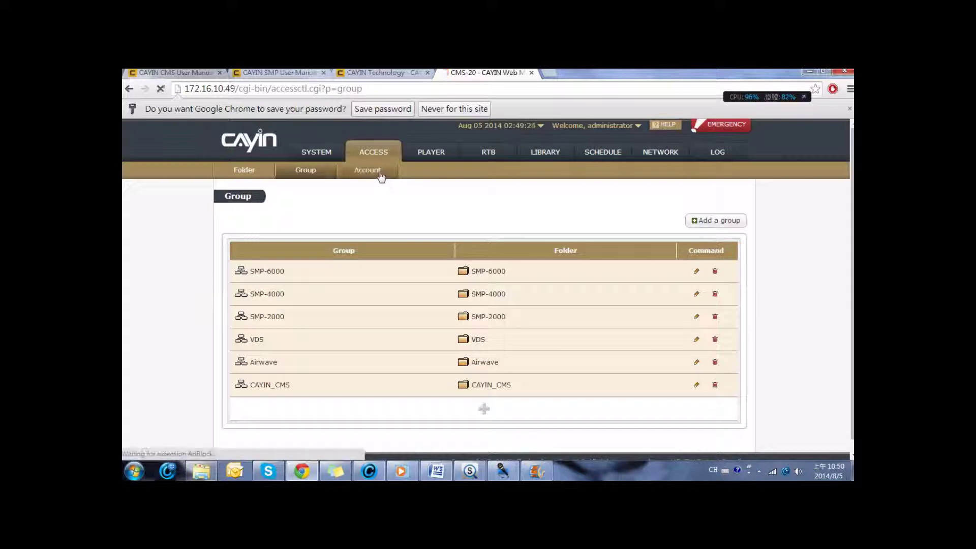
Browse the new-account Function Accesses options under Account, then close the form unsaved.
left_click(380, 174)
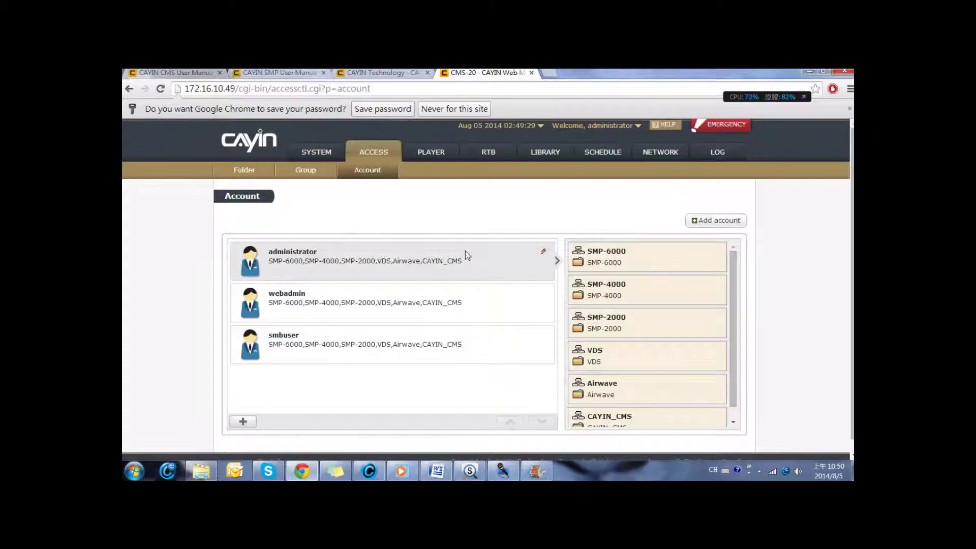
left_click(715, 224)
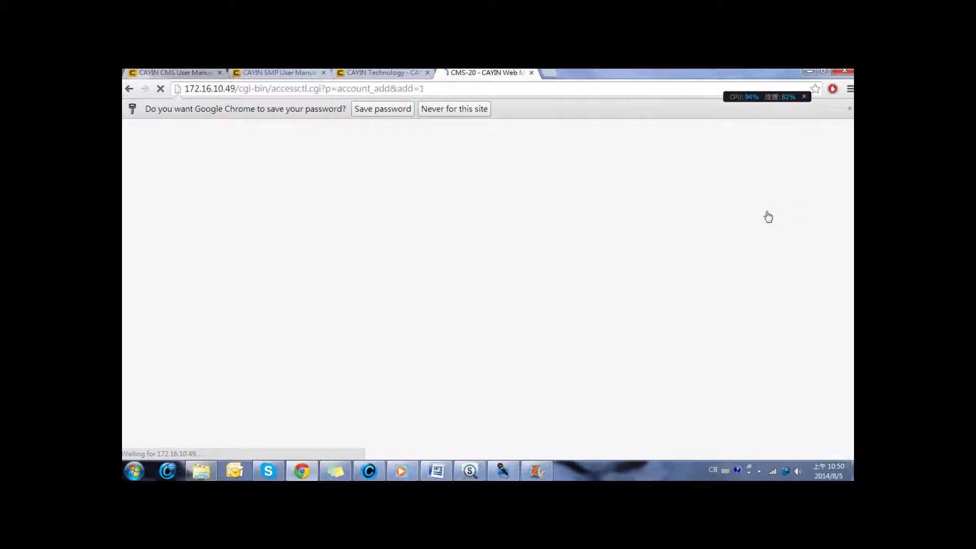
scroll(464, 270, "down", 6)
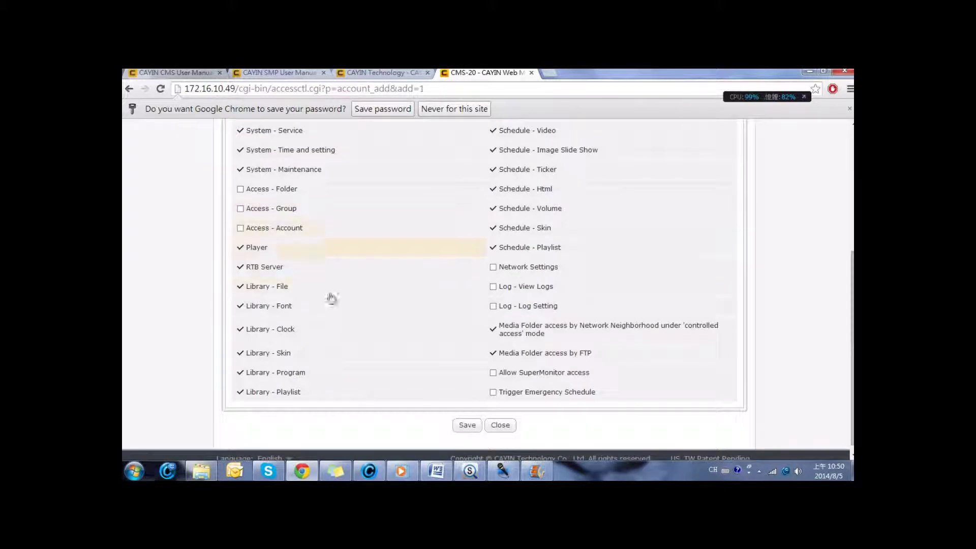
scroll(478, 300, "up", 3)
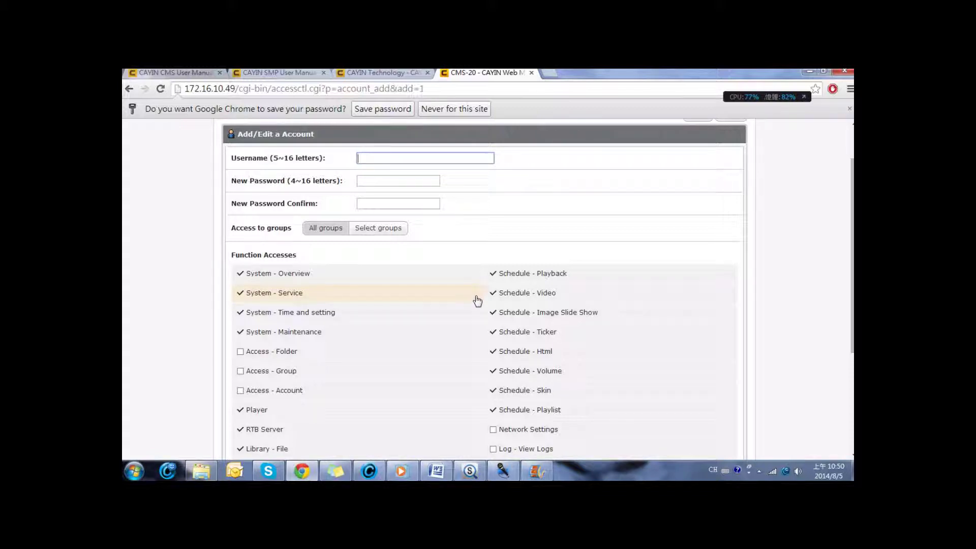
scroll(478, 301, "down", 4)
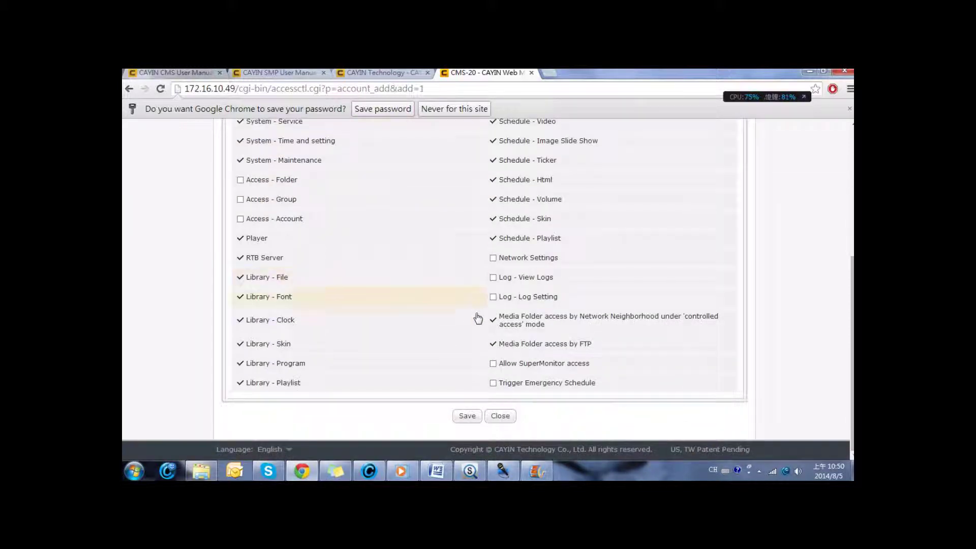
left_click(500, 416)
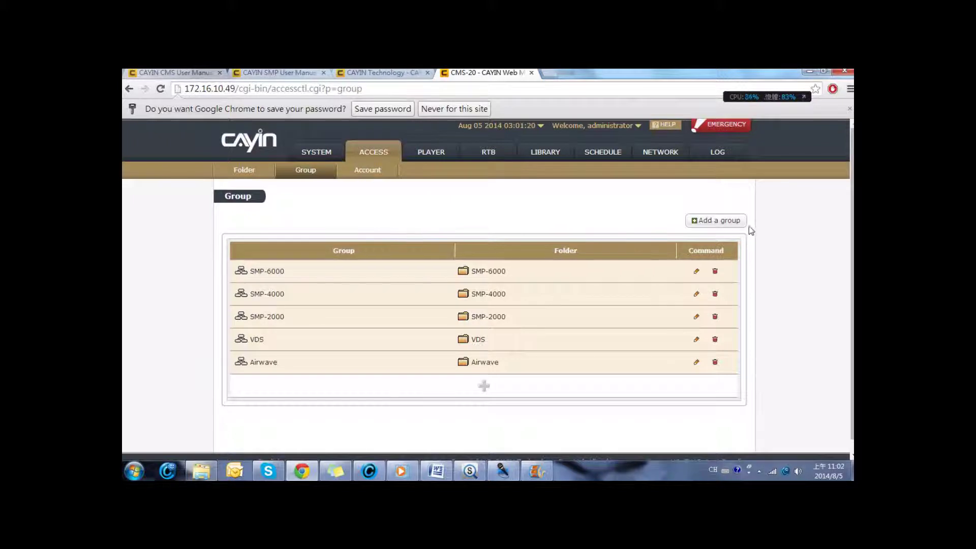
Create group CMS with a new media folder named CMS and confirm the save.
left_click(739, 221)
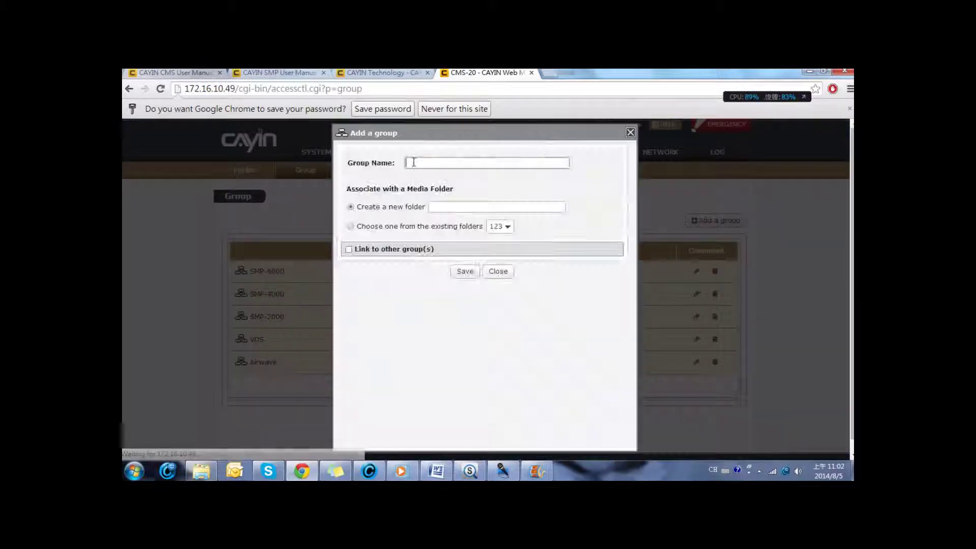
type("CMS")
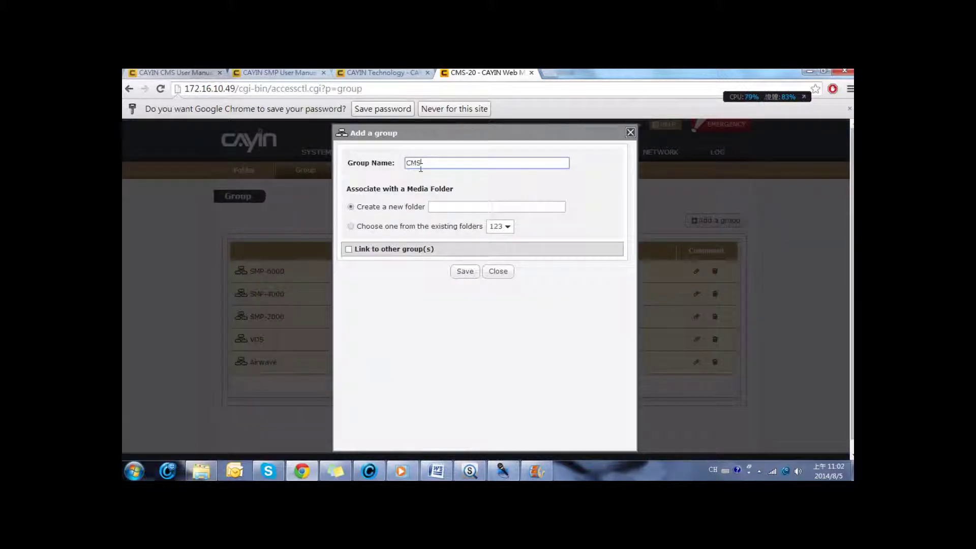
left_click(455, 206)
type("CMS")
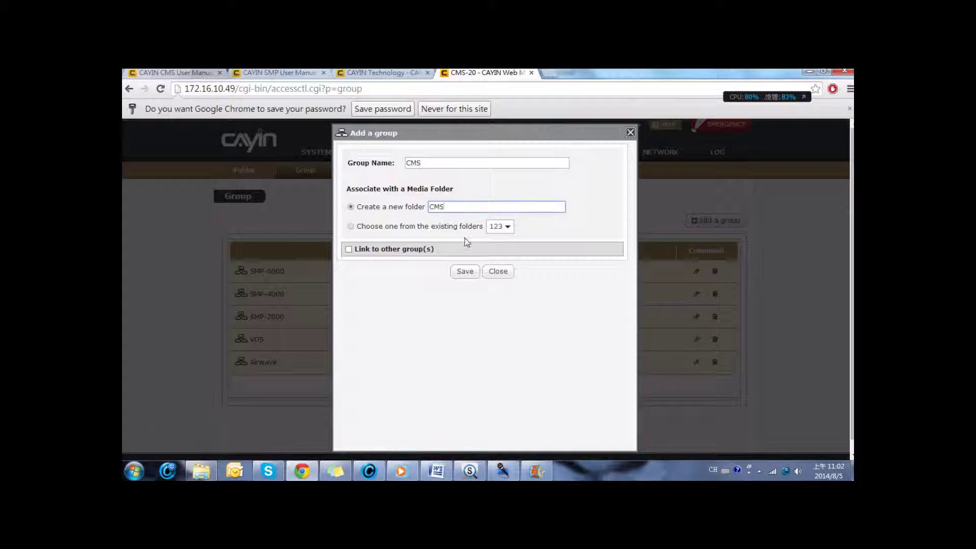
left_click(468, 271)
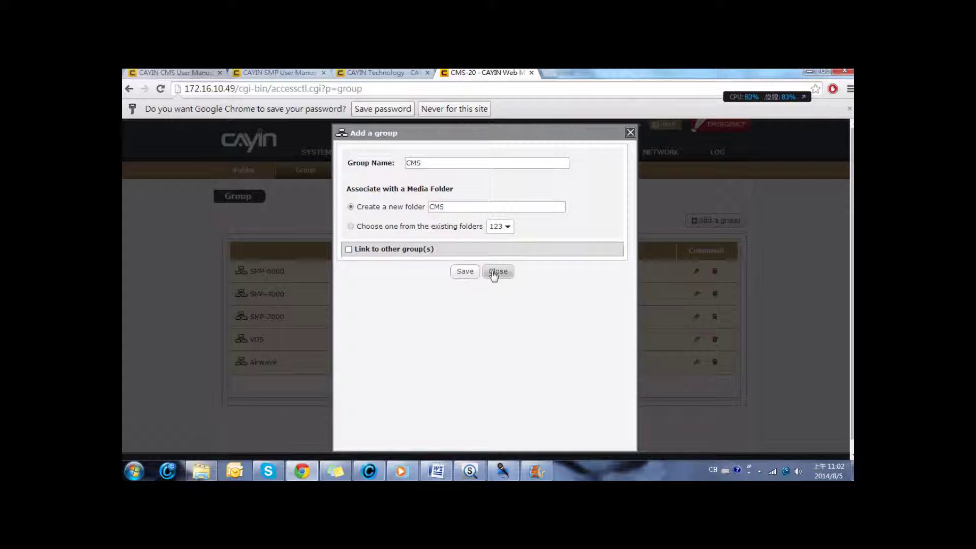
left_click(465, 272)
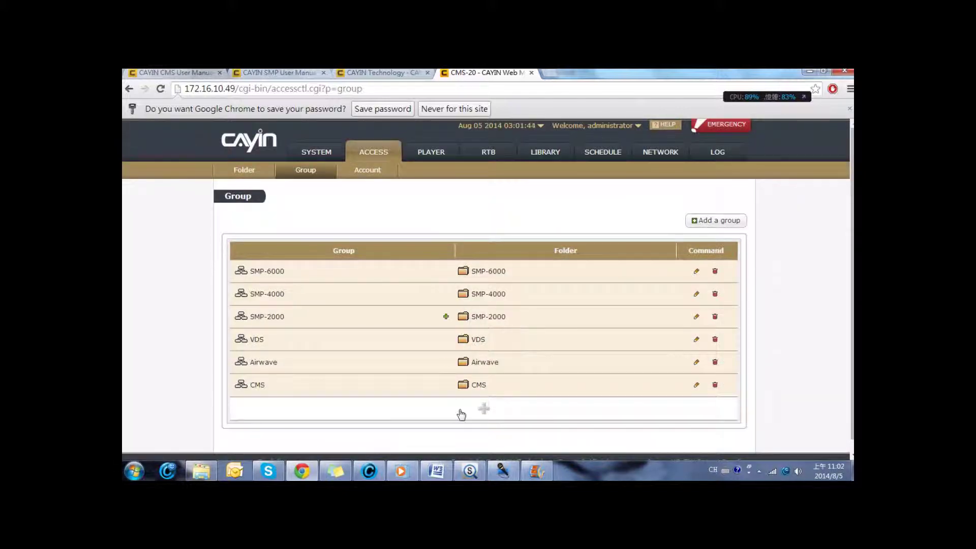
Launch the SMP-1000 player's web manager at 172.16.13.224 from Device Seeker.
left_click(470, 471)
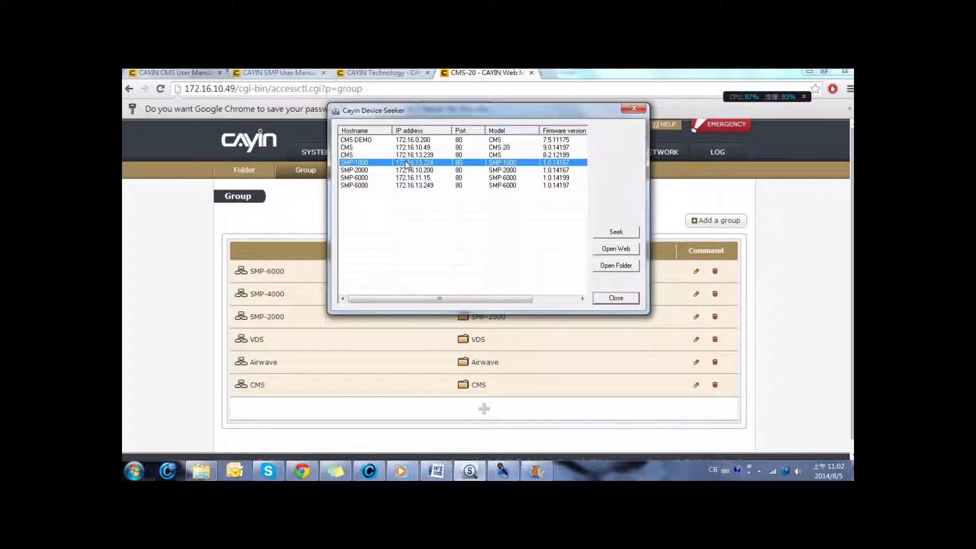
left_click(625, 249)
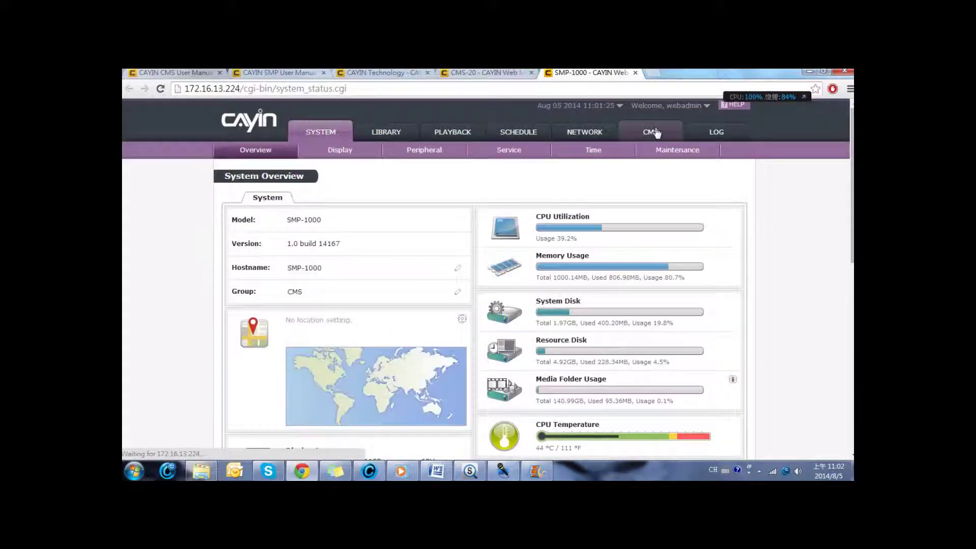
Enable content synchronization with server 172.16.10.49, the login credentials and group CMS, and test.
left_click(655, 132)
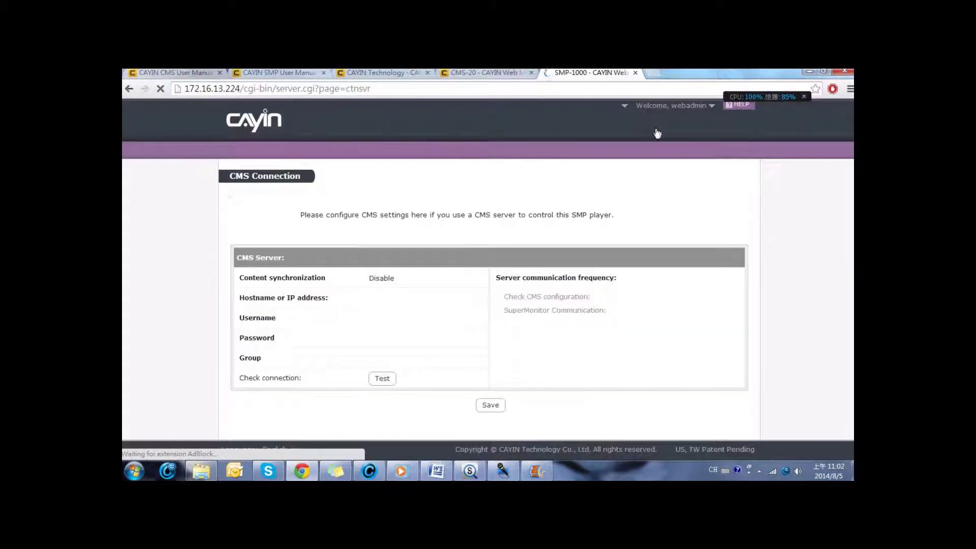
left_click(381, 279)
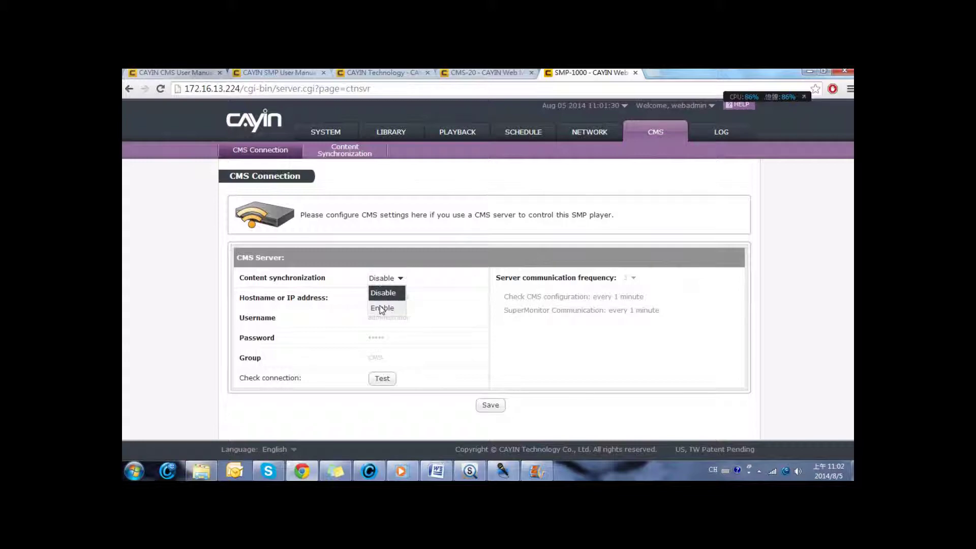
left_click(383, 307)
left_click(438, 296)
left_click(438, 297)
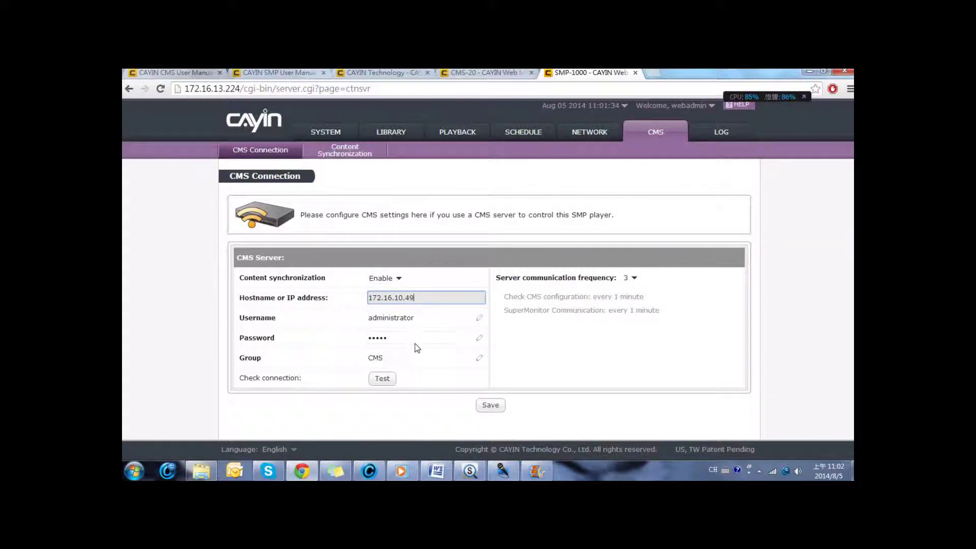
left_click_drag(420, 298, 344, 299)
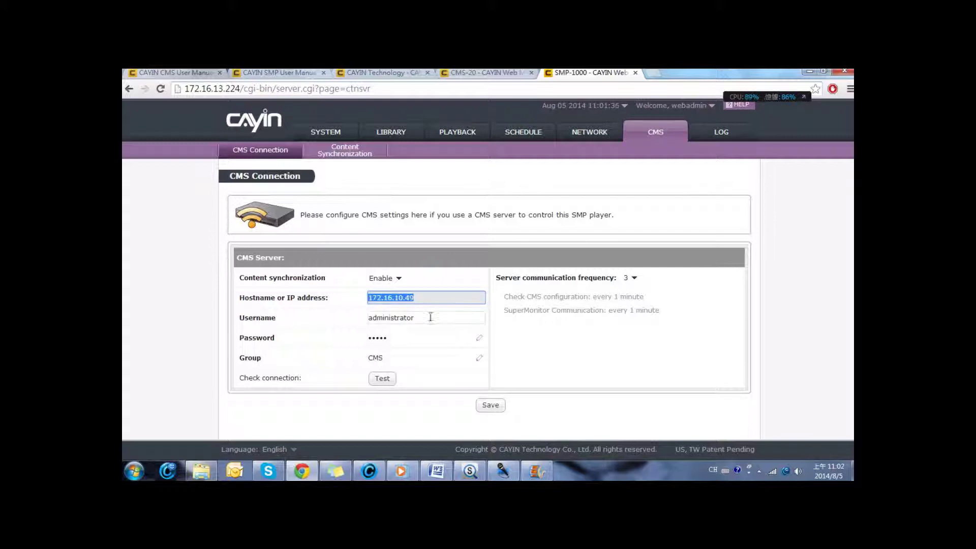
left_click(429, 318)
left_click(401, 338)
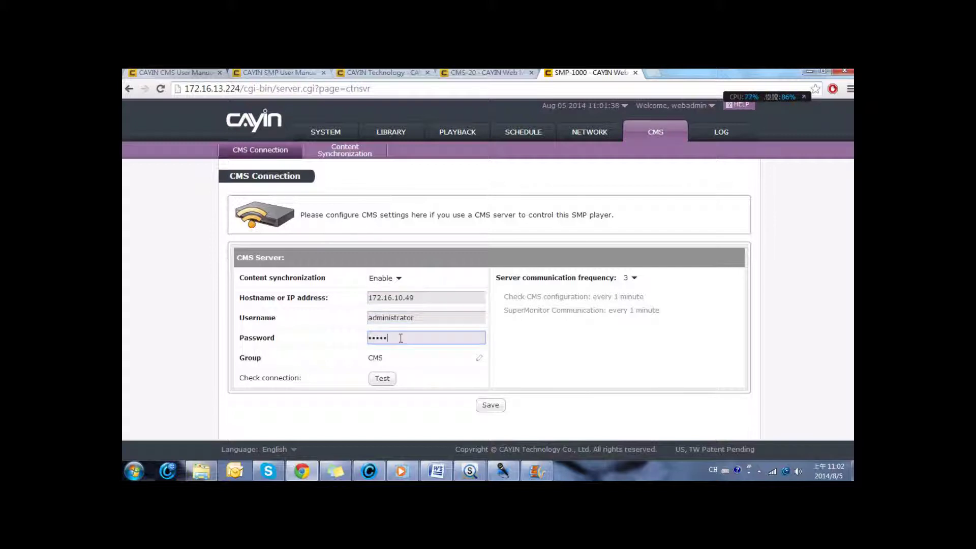
left_click(395, 358)
left_click(391, 379)
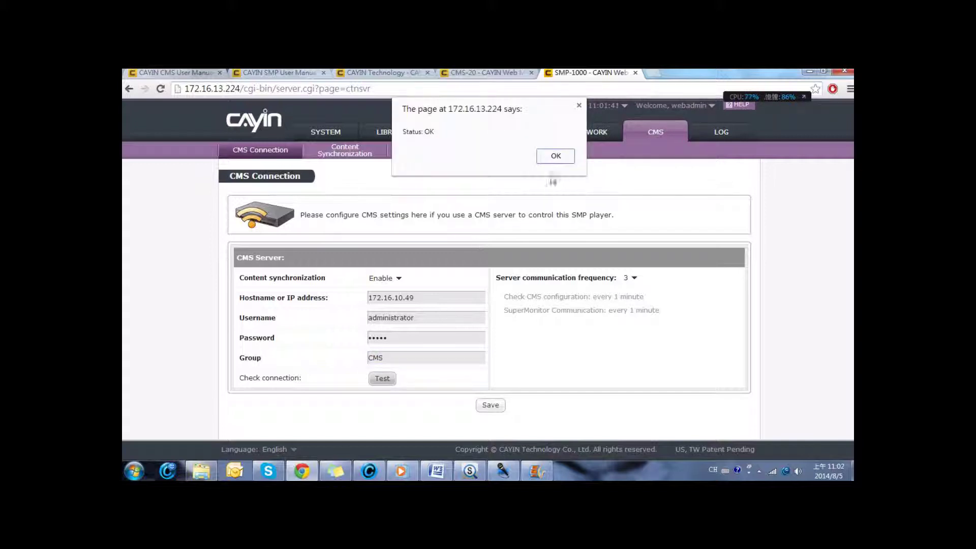
left_click(557, 156)
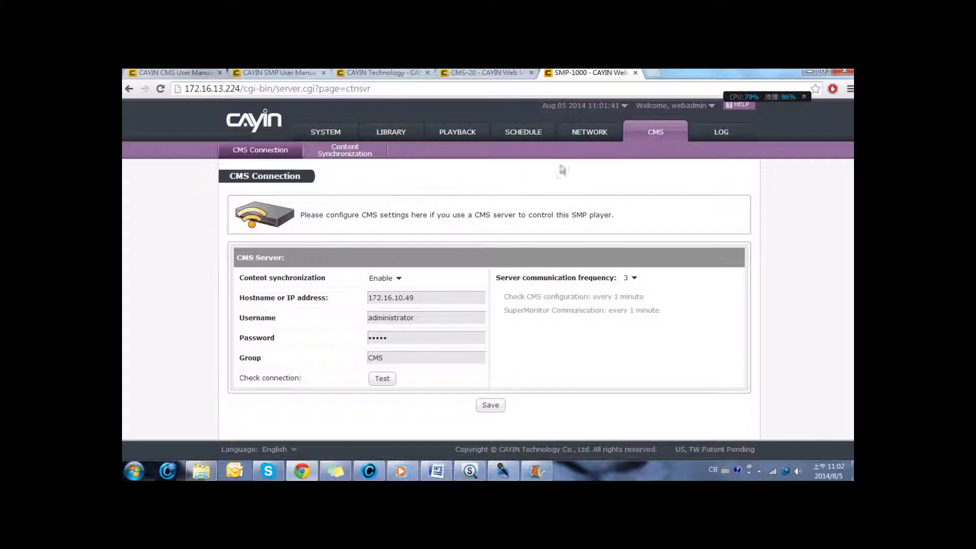
Save the CMS connection settings and set content updates to Daily.
left_click(631, 279)
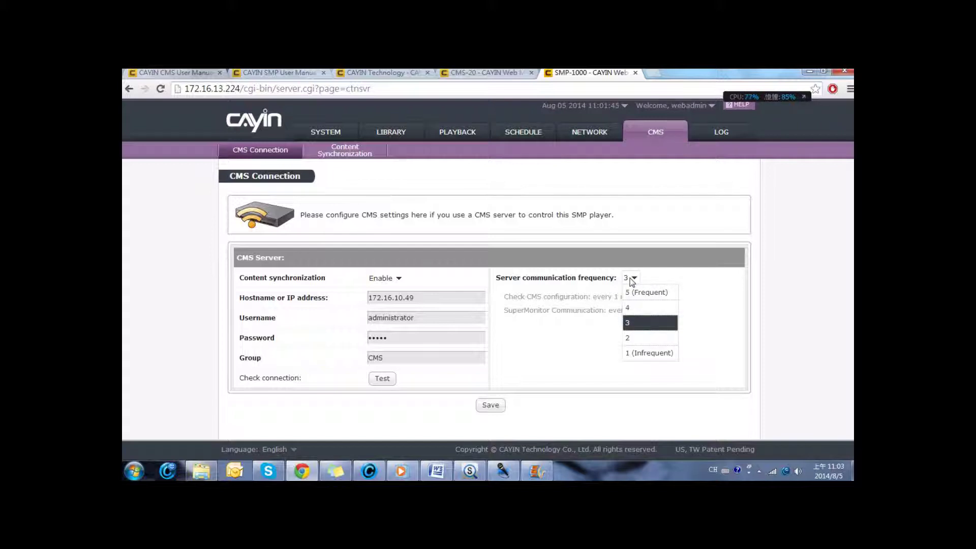
left_click(491, 405)
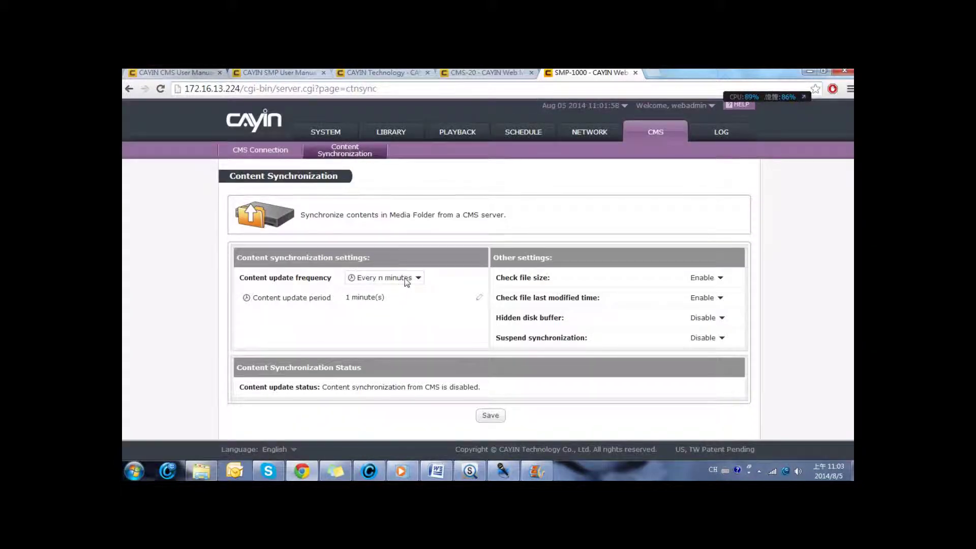
left_click(407, 283)
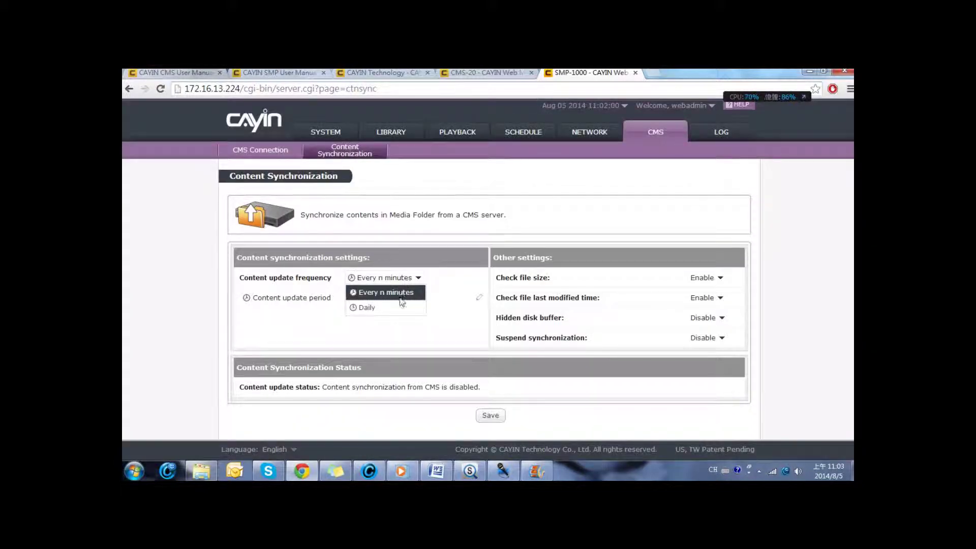
left_click(397, 304)
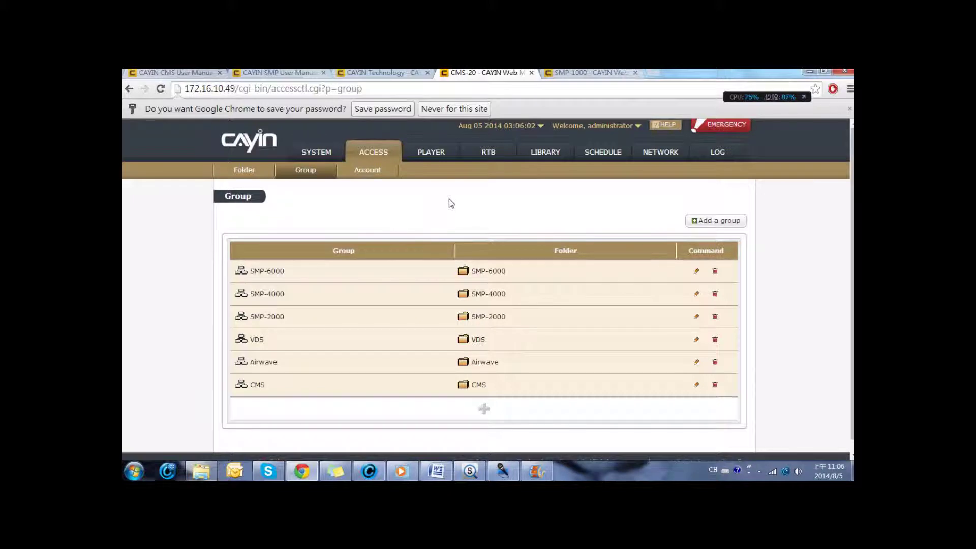
Confirm SMP-1000 is online under group CMS and open its web page pop-up.
left_click(442, 159)
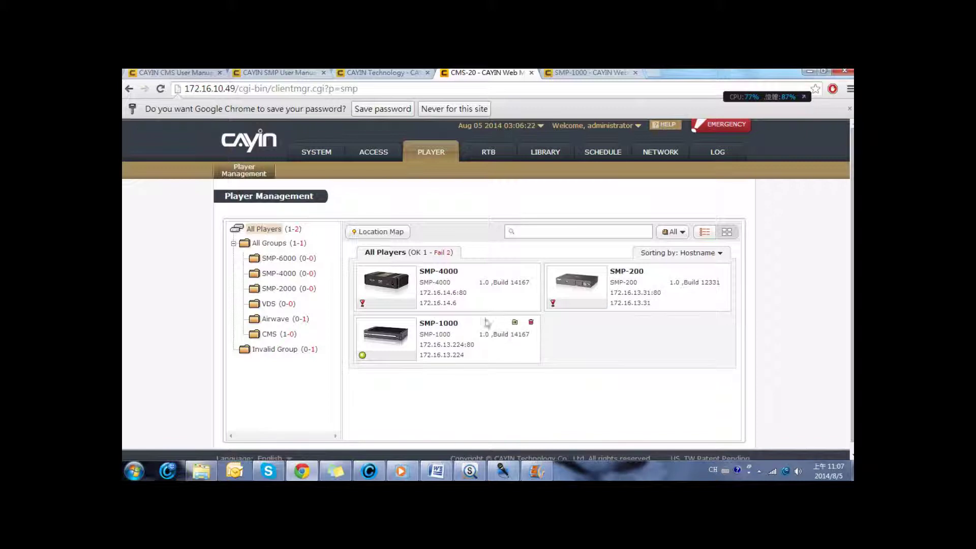
left_click(514, 323)
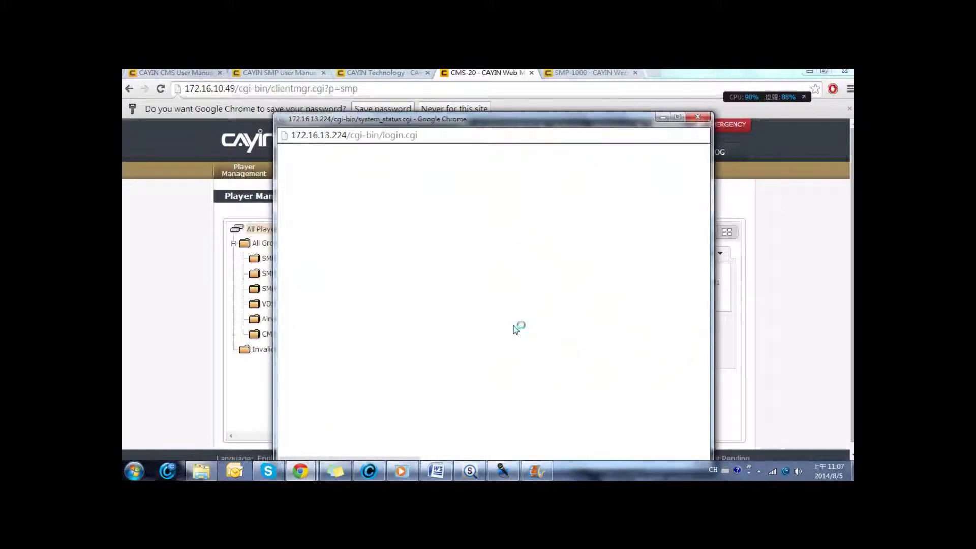